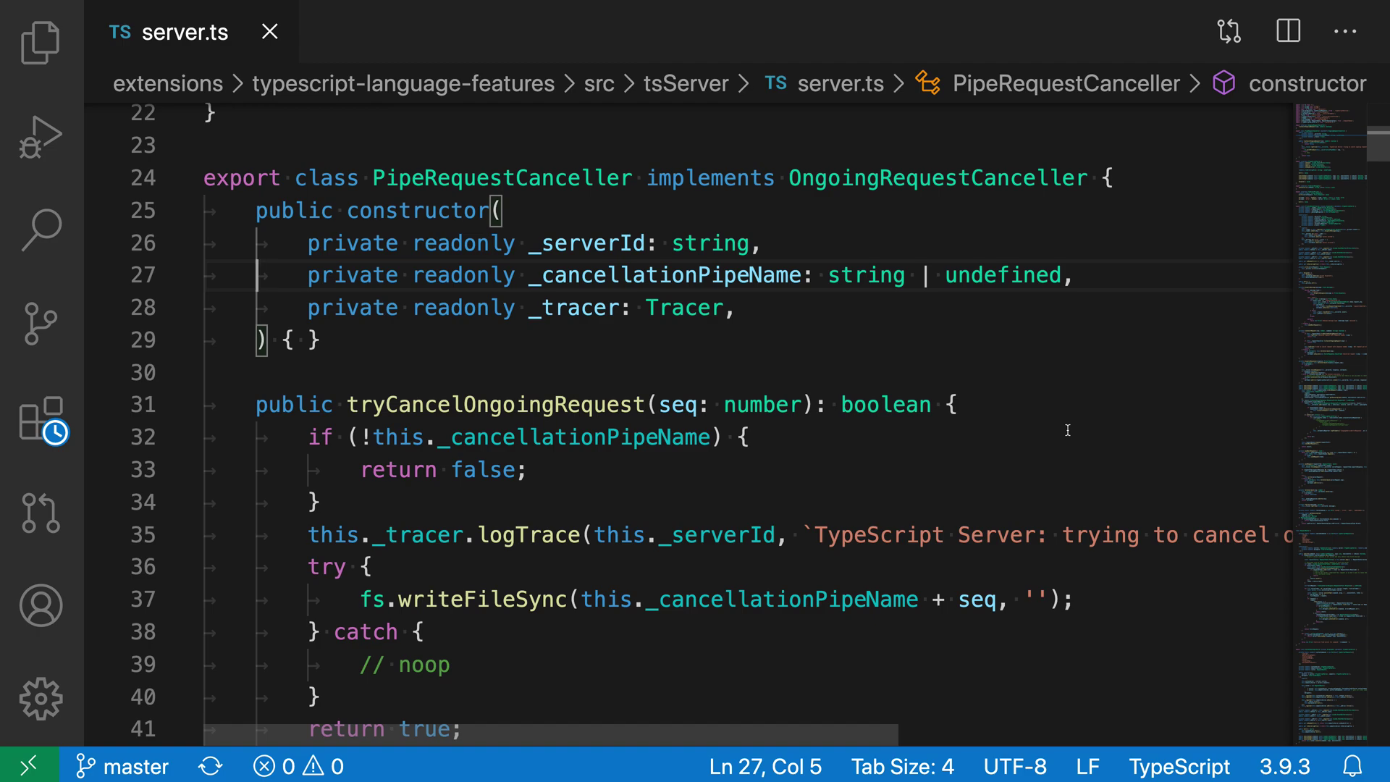
- Move between lines in server.ts to show the current line highlight, ending on empty line 30
key("Down")
key("Down")
key("Down")
key("Down")
key("Up")
key("Up")
key("Up")
key("Up")
key("Up")
key("Down")
key("Down")
key("Down")
key("Down")
key("Down")
key("Up")
key("Up")
key("Up")
key("Up")
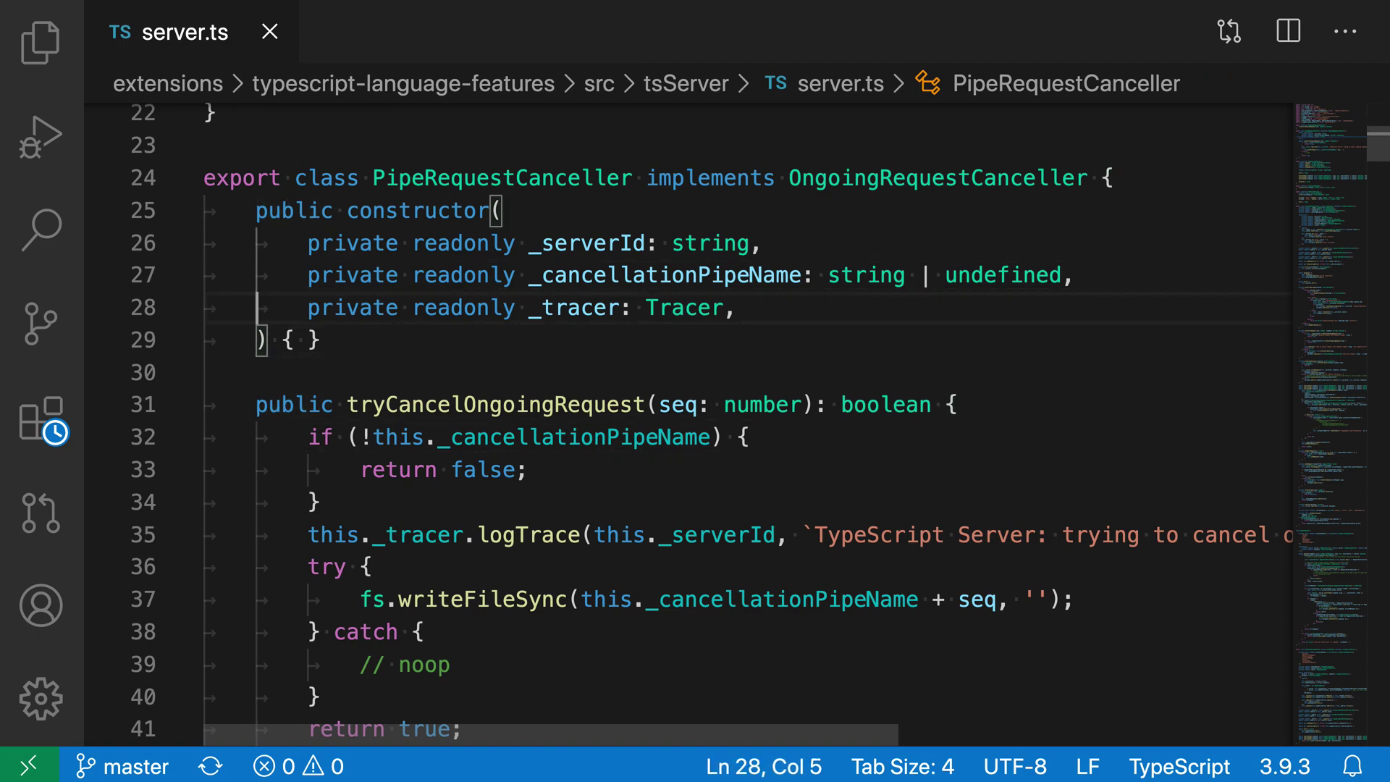
key("Up")
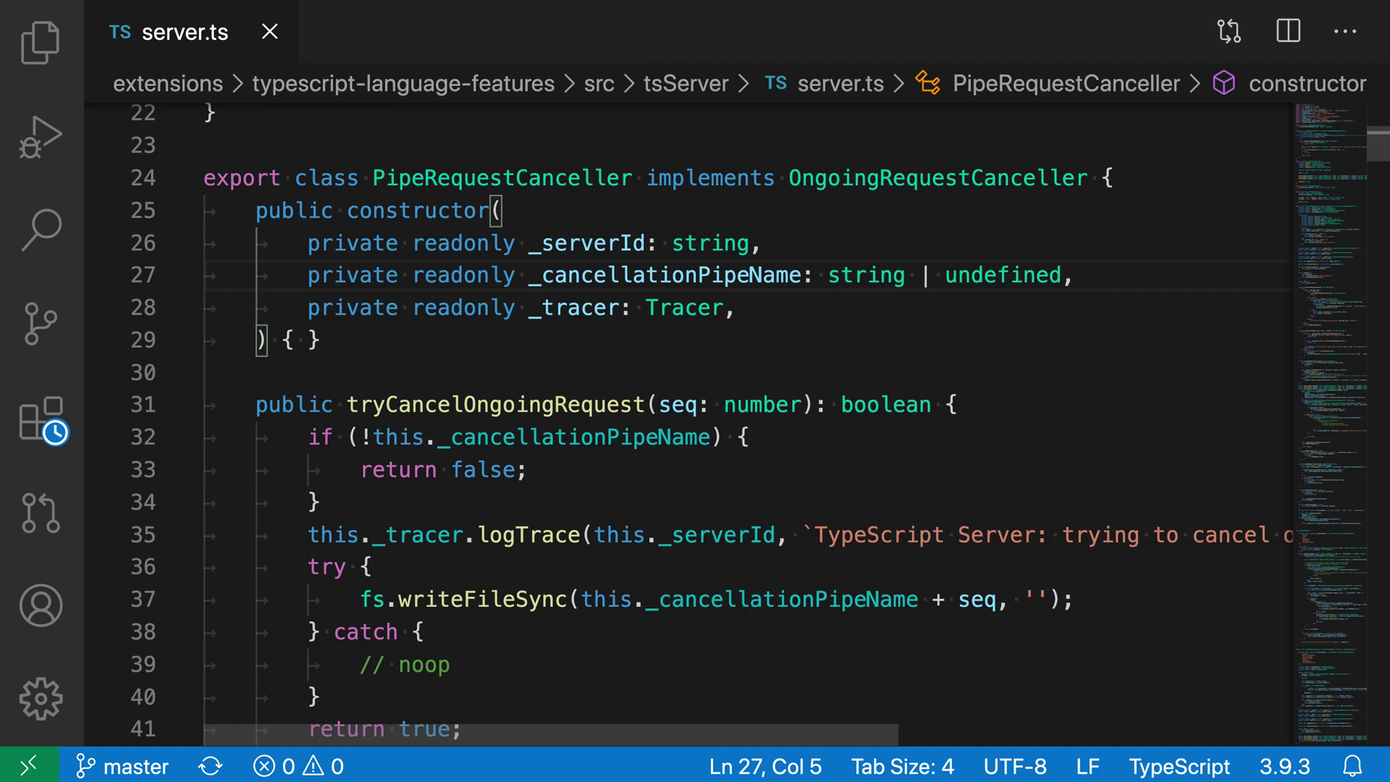
mouse_move(682, 405)
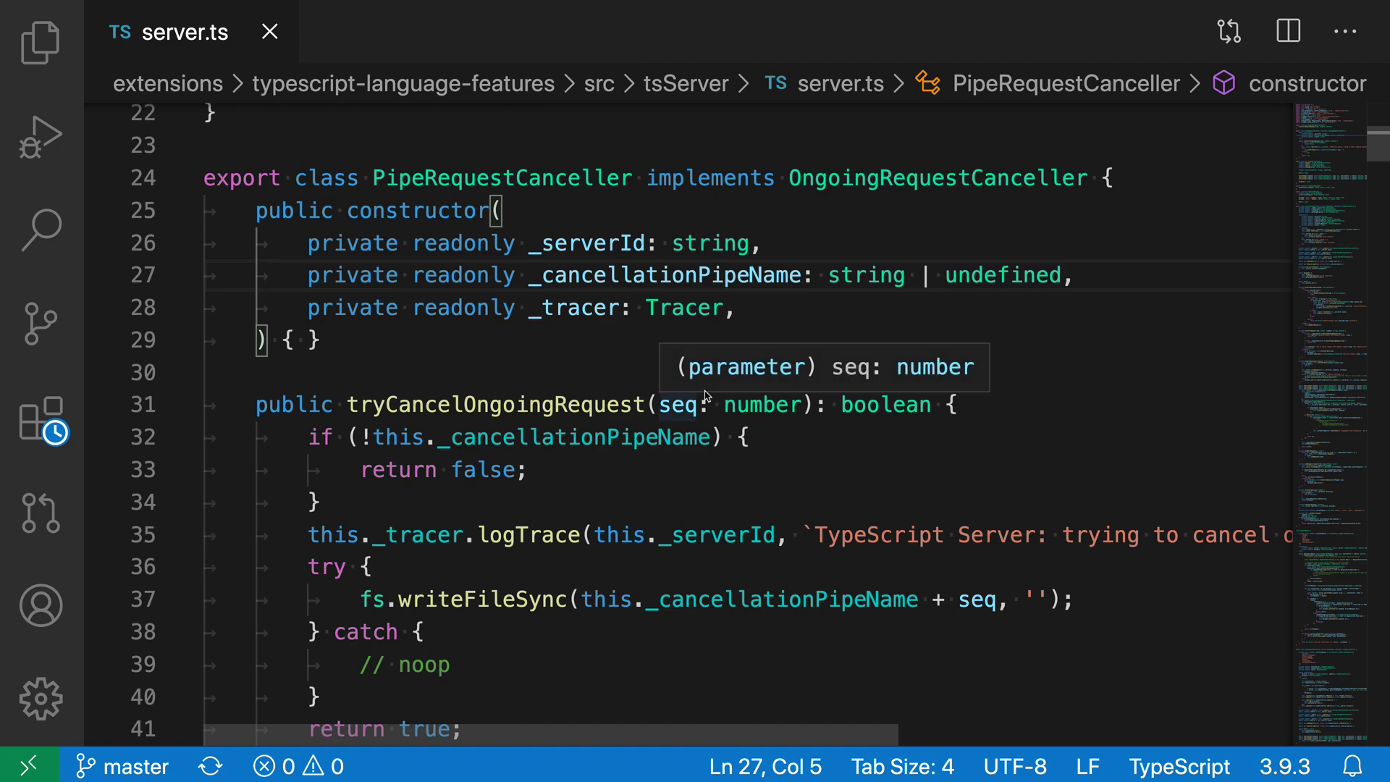
left_click(1017, 369)
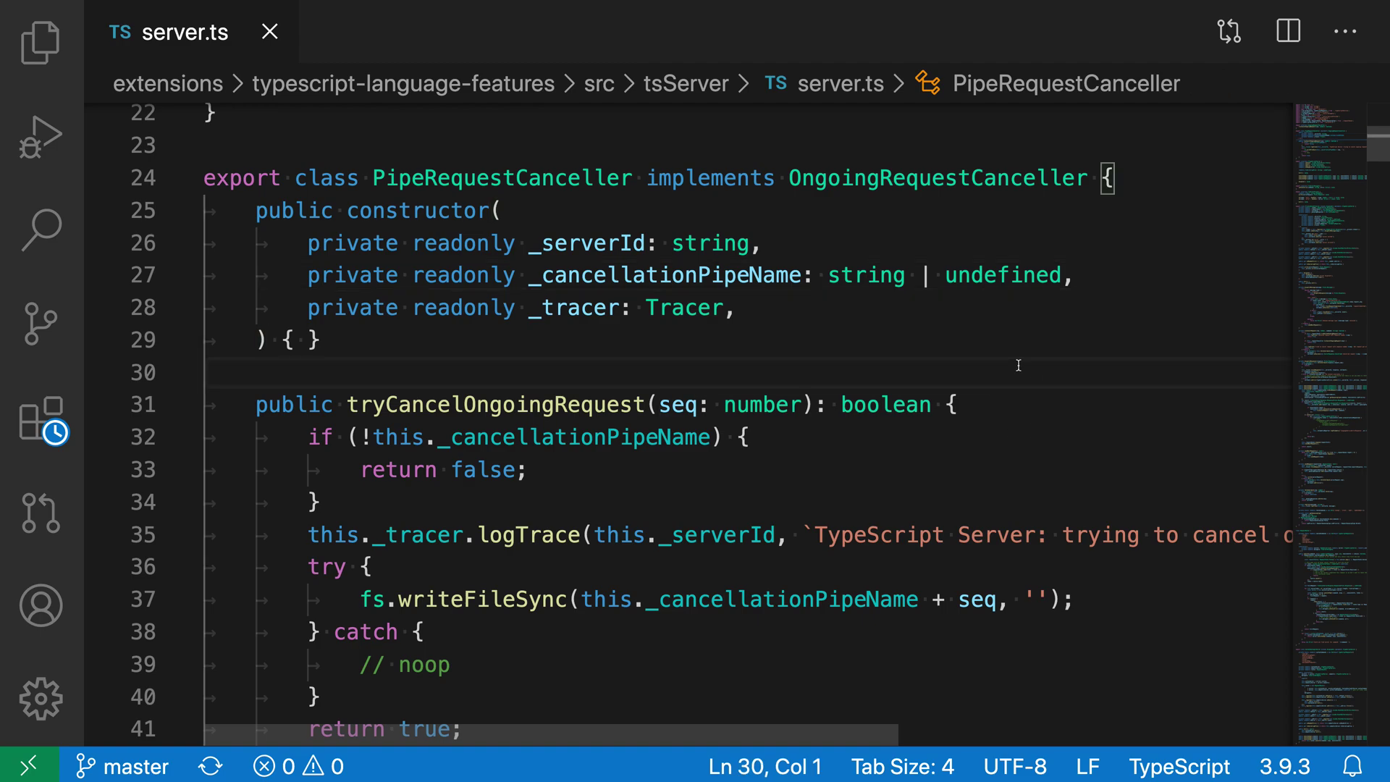
- Open Settings beside server.ts, with the cursor back at column 5 of line 27
key("ctrl+comma")
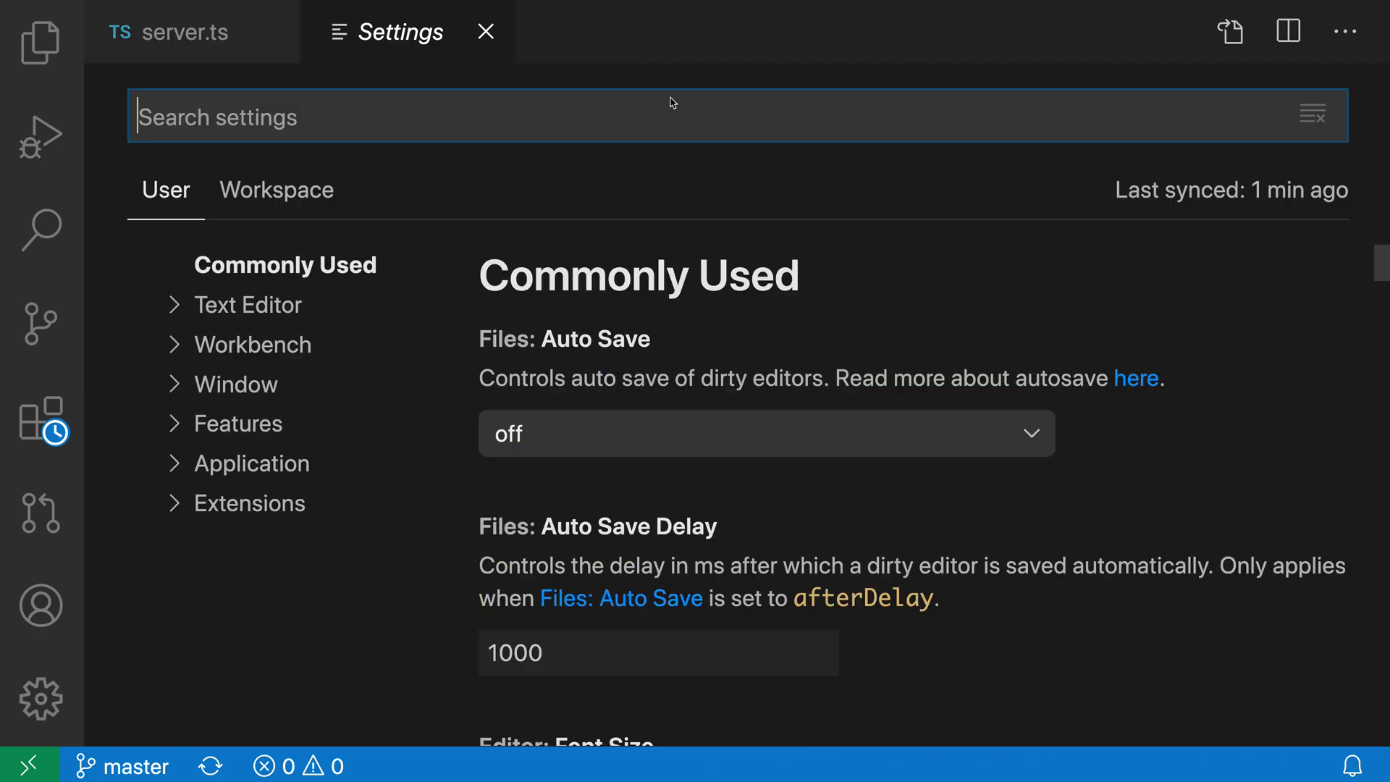
left_click_drag(401, 32, 1300, 307)
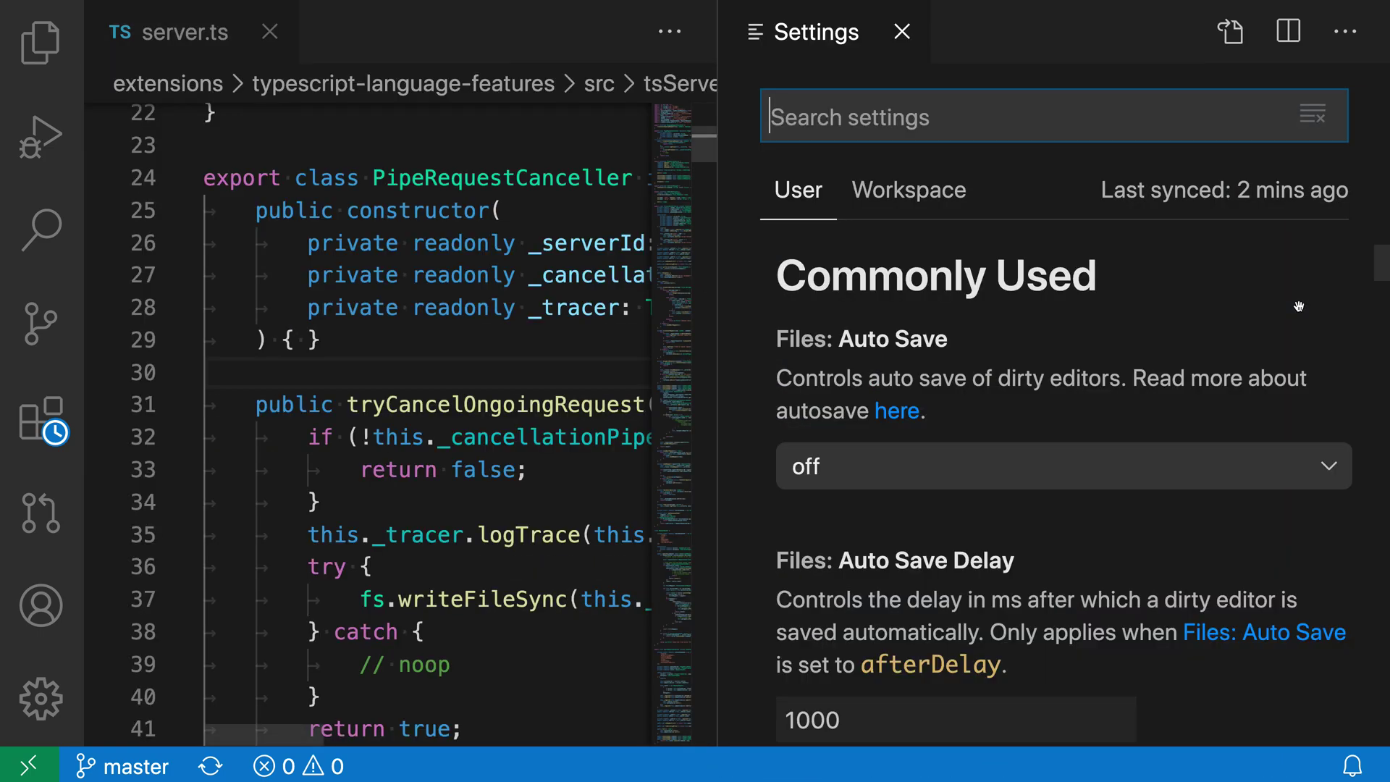
left_click(308, 275)
key("Home")
- Search settings for 'editor line highlight', widen the code pane, and list Render Line Highlight options
left_click(916, 116)
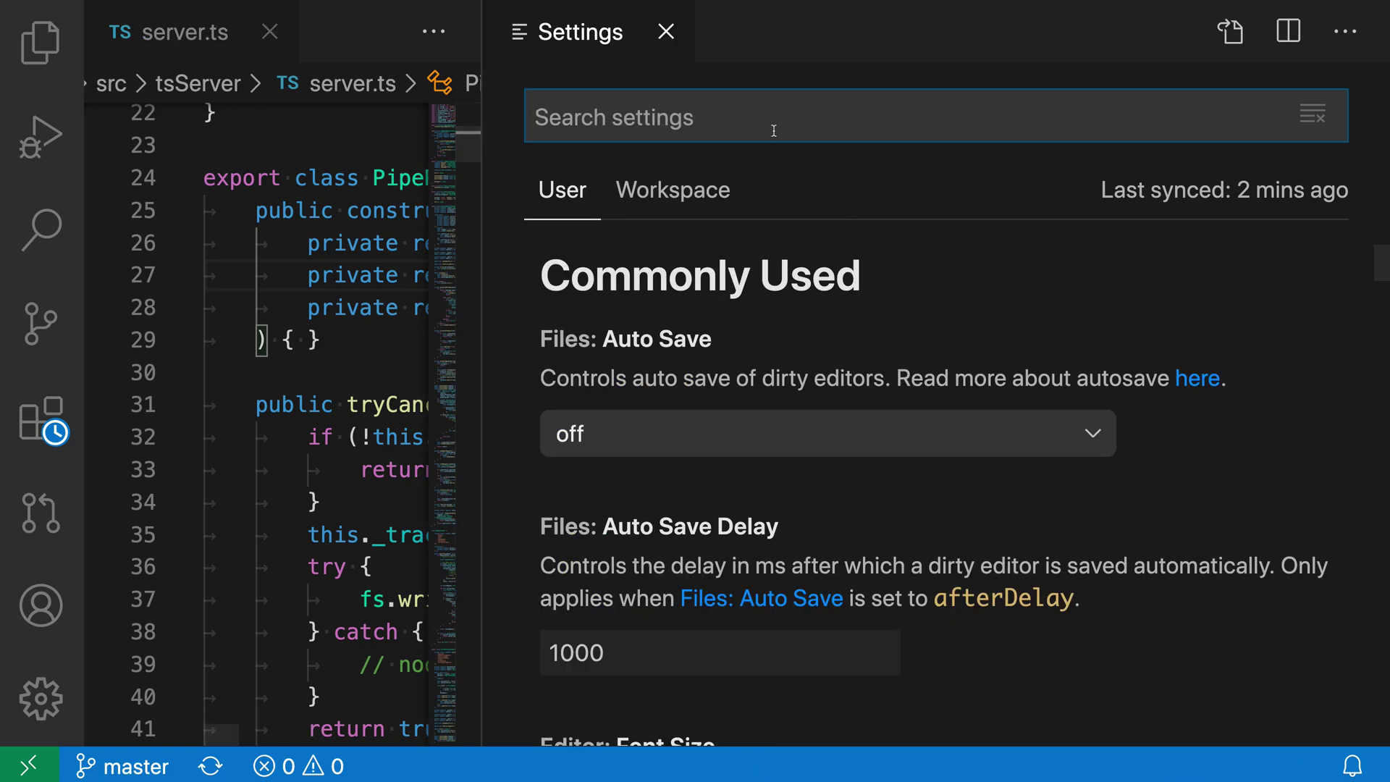
type("editor line high")
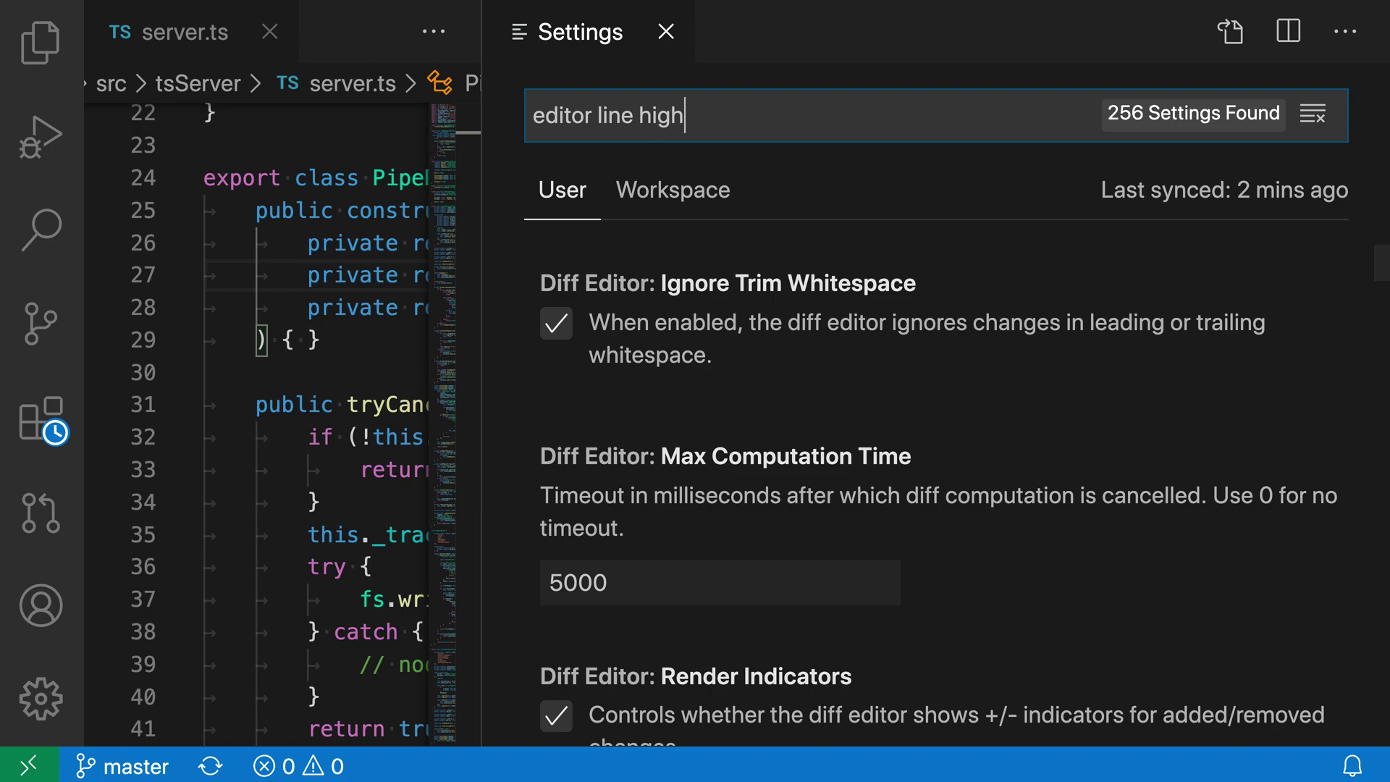
type("light")
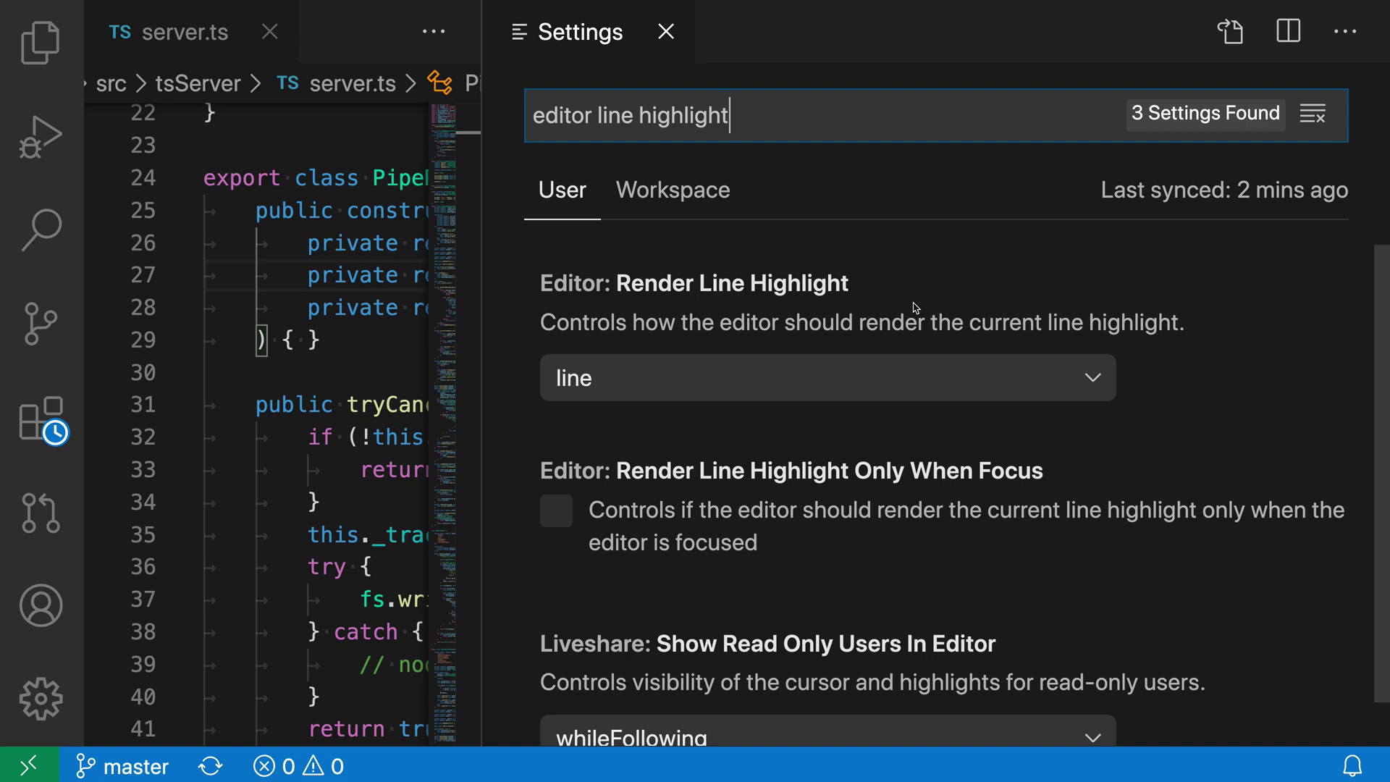
left_click_drag(484, 339, 633, 339)
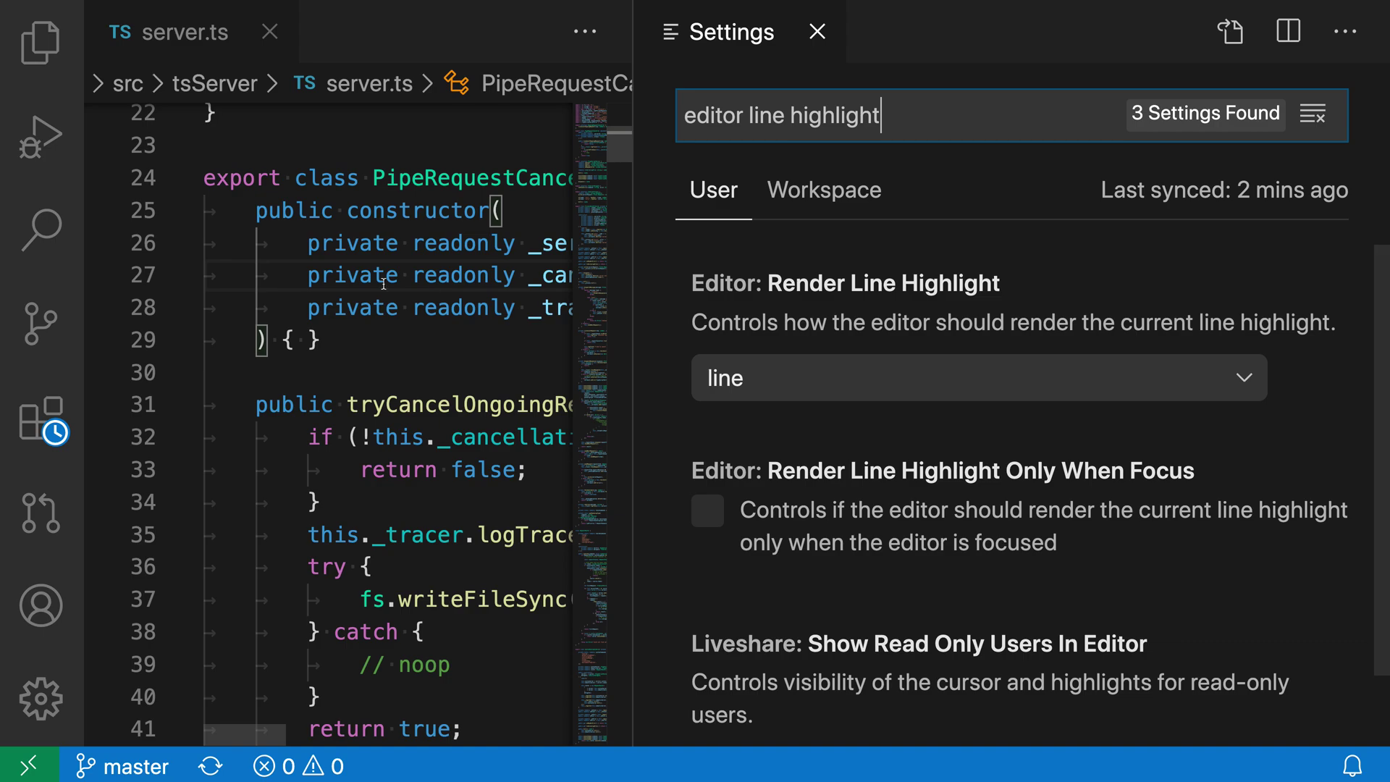
left_click(771, 380)
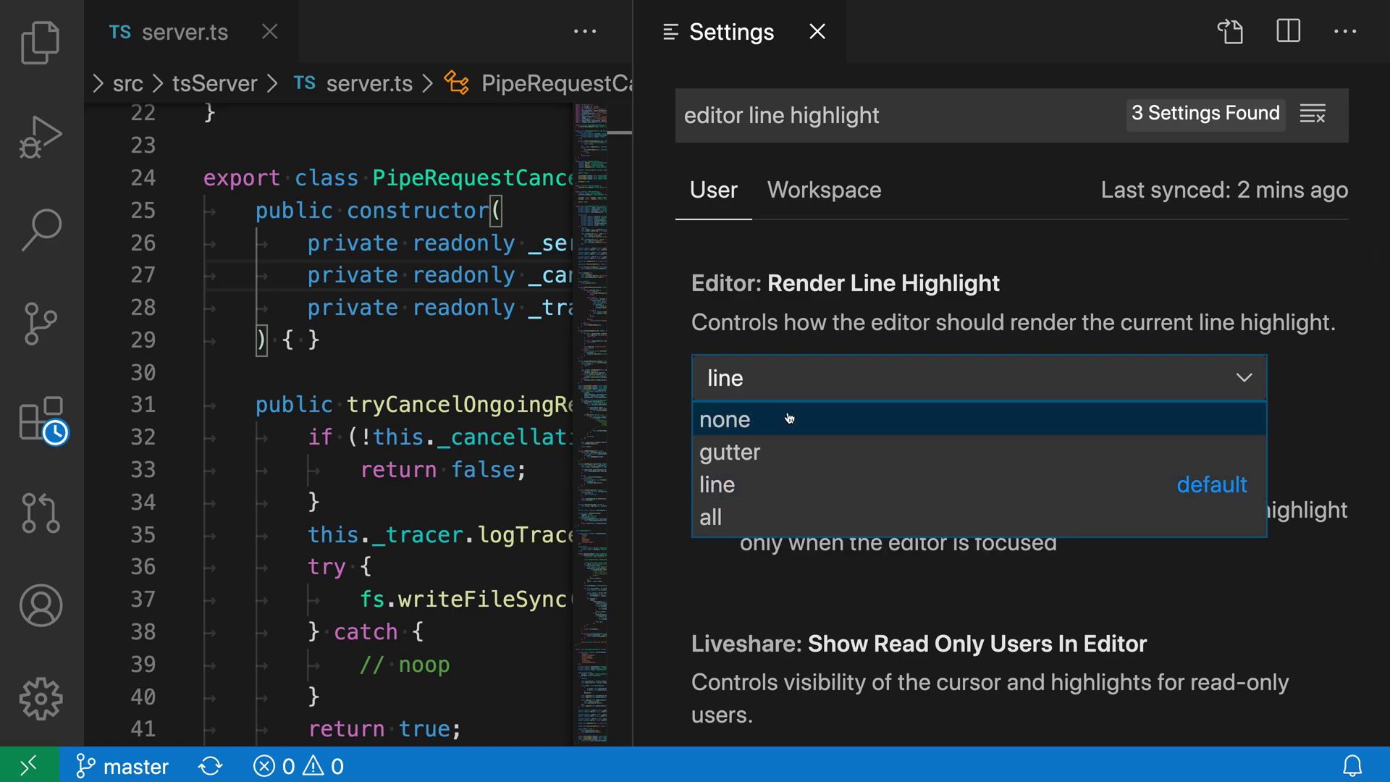
- Choose none for Render Line Highlight and move through server.ts lines to confirm no highlight
left_click(790, 419)
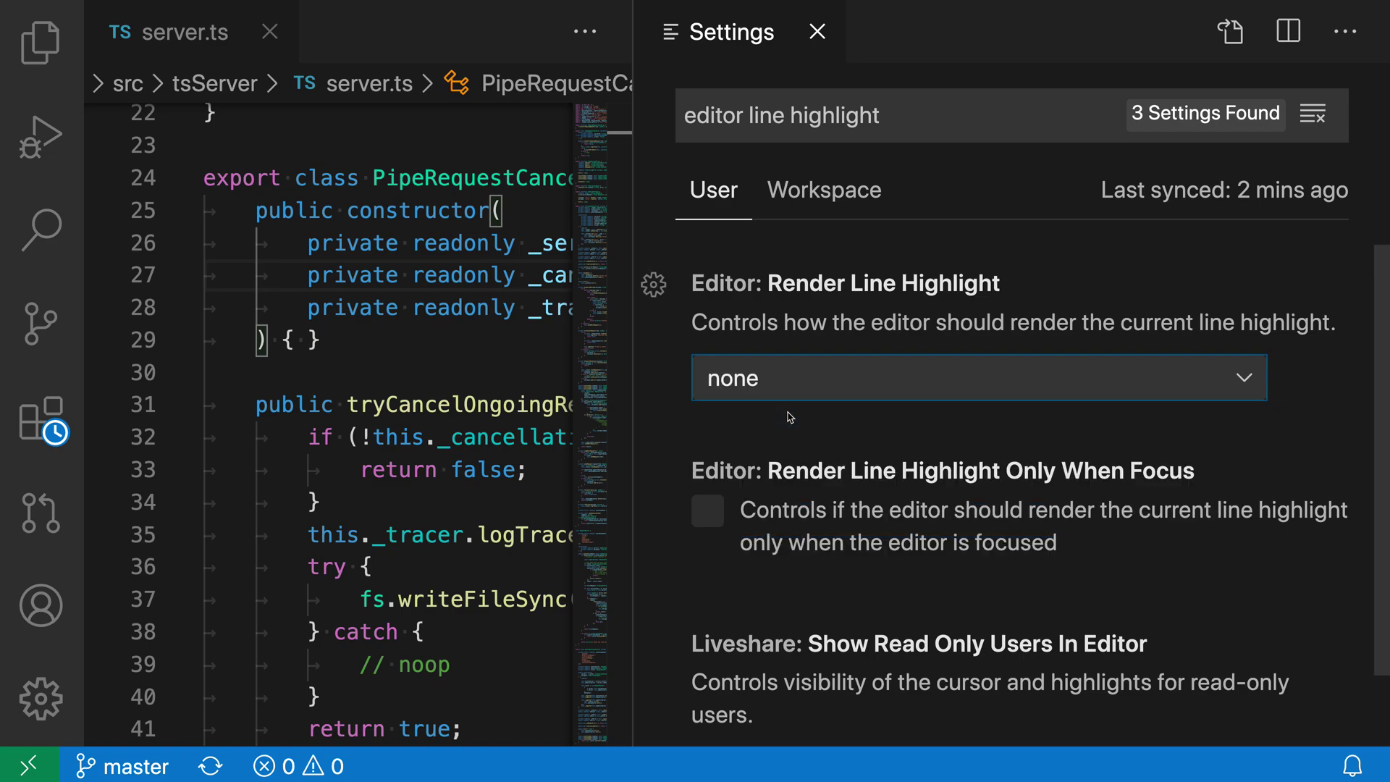
left_click(306, 285)
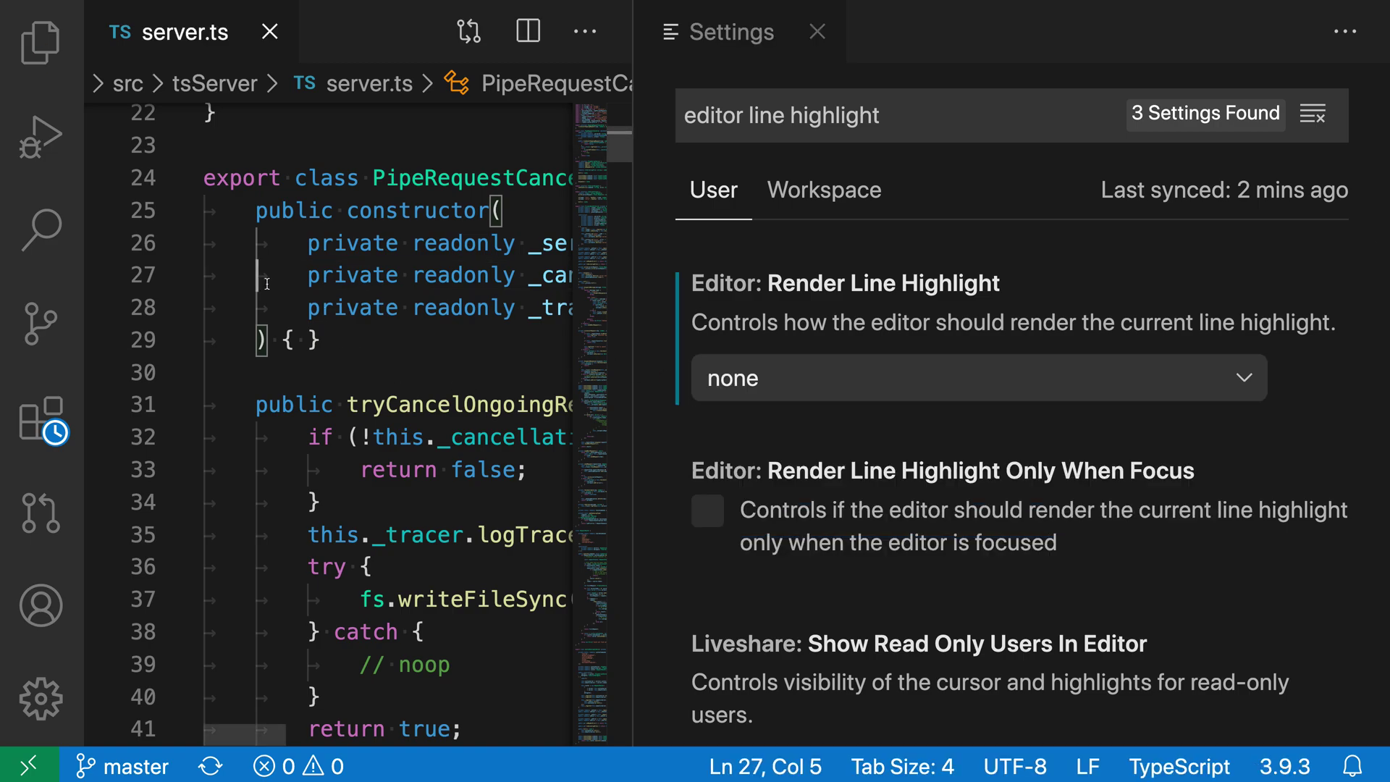
key("Home")
key("Down")
key("Down")
key("Down")
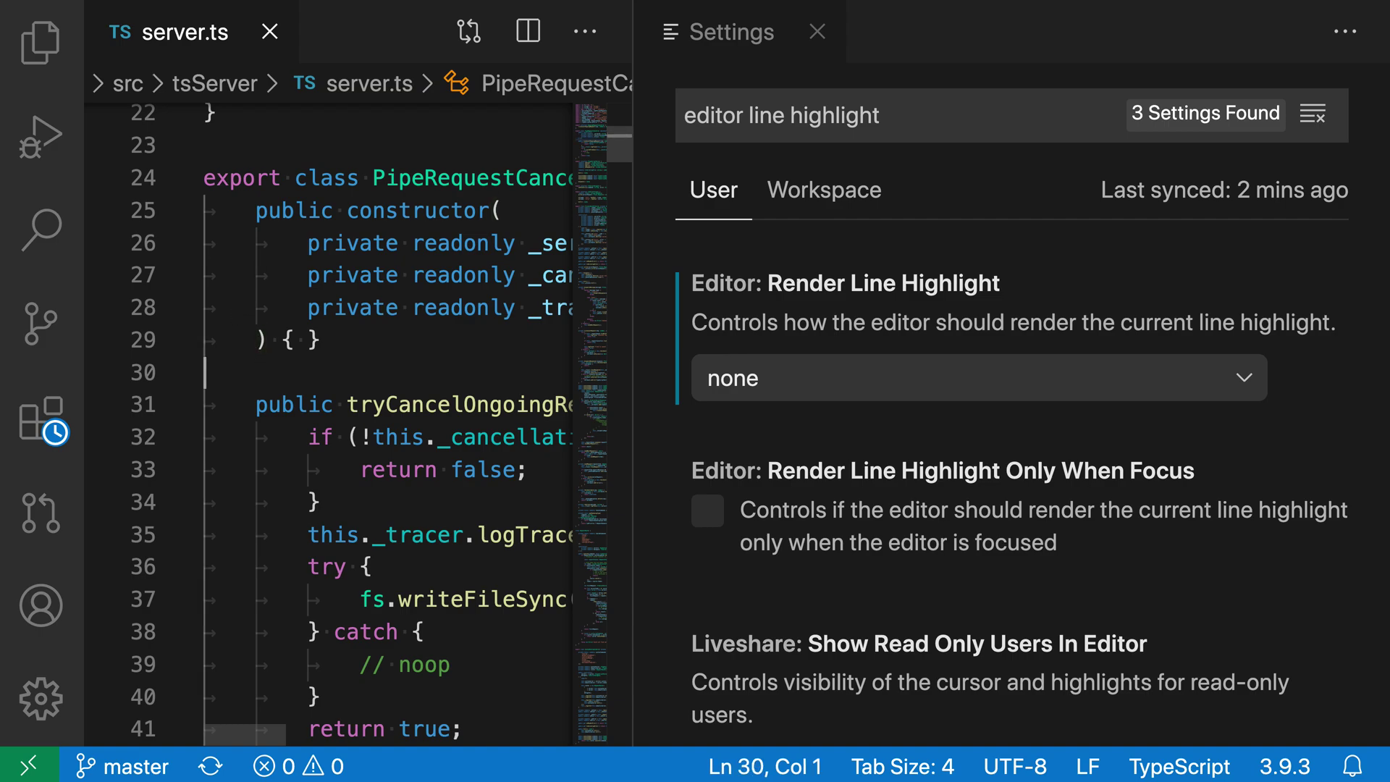
key("Up")
key("Up")
key("Up")
key("End")
key("ctrl+Left")
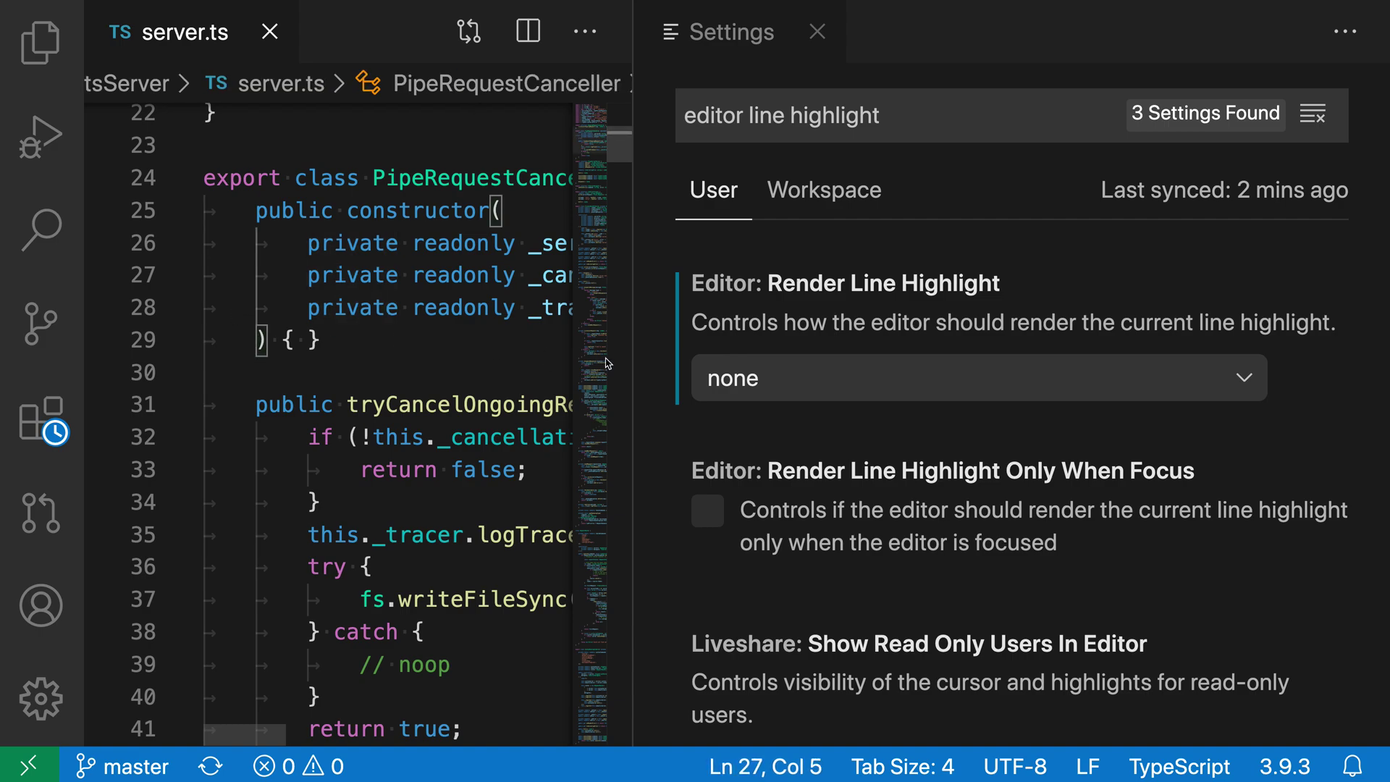
left_click(761, 378)
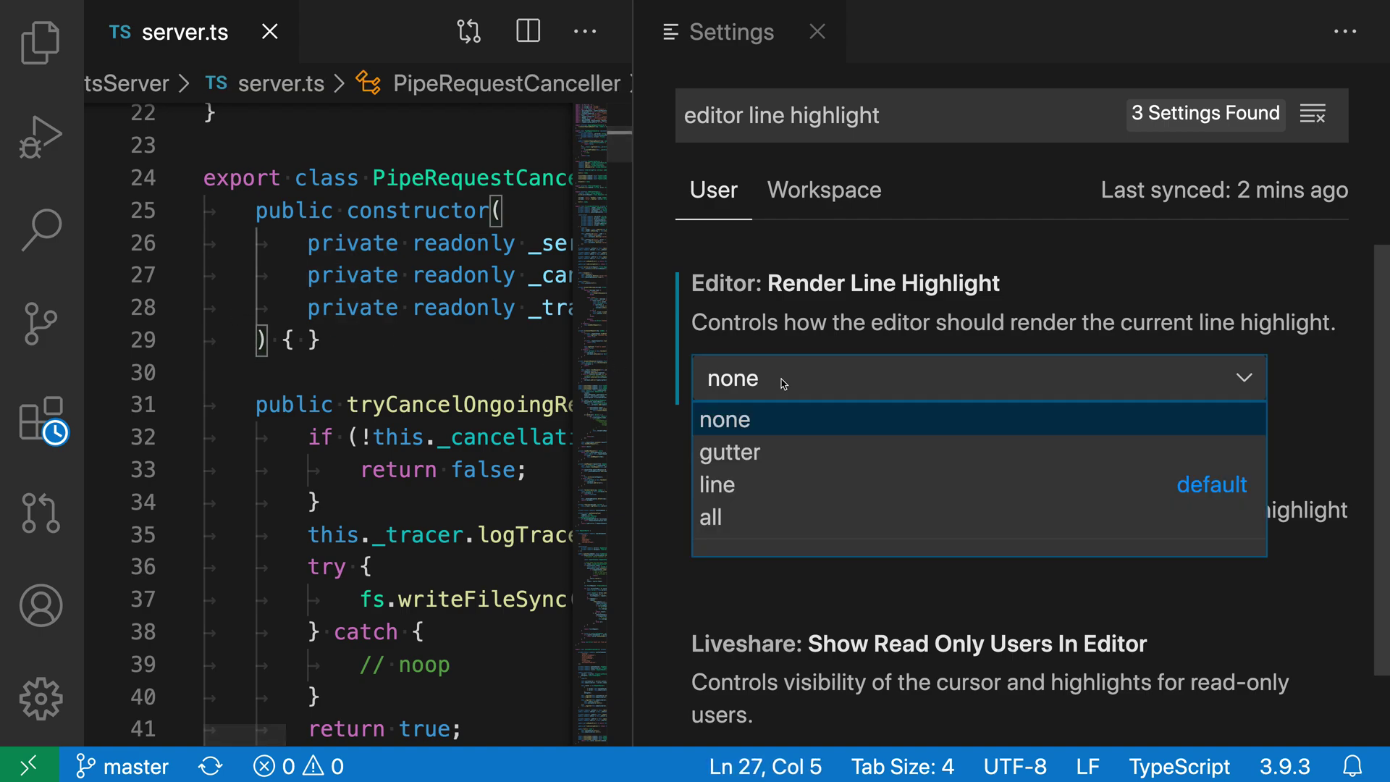
- Choose gutter for Render Line Highlight and move between server.ts lines to preview it
left_click(771, 454)
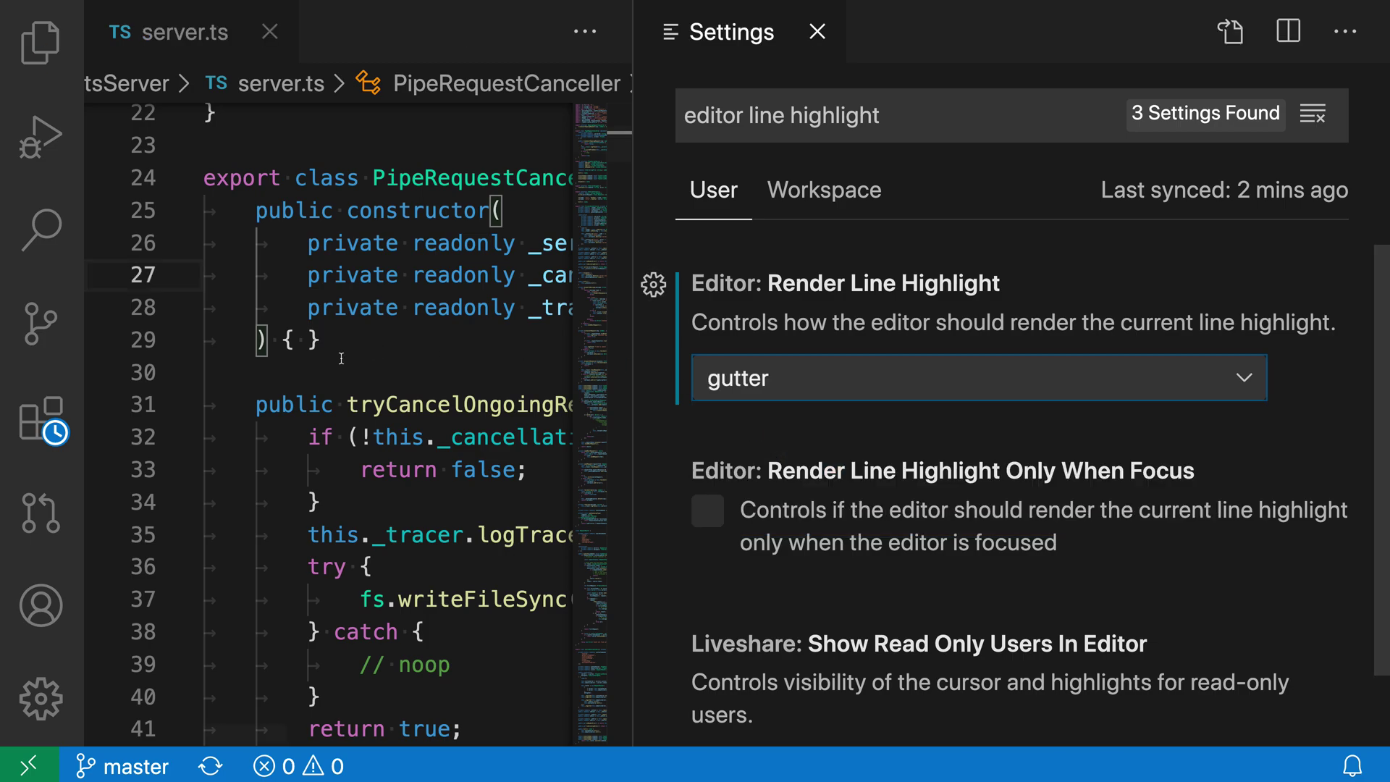
left_click(285, 272)
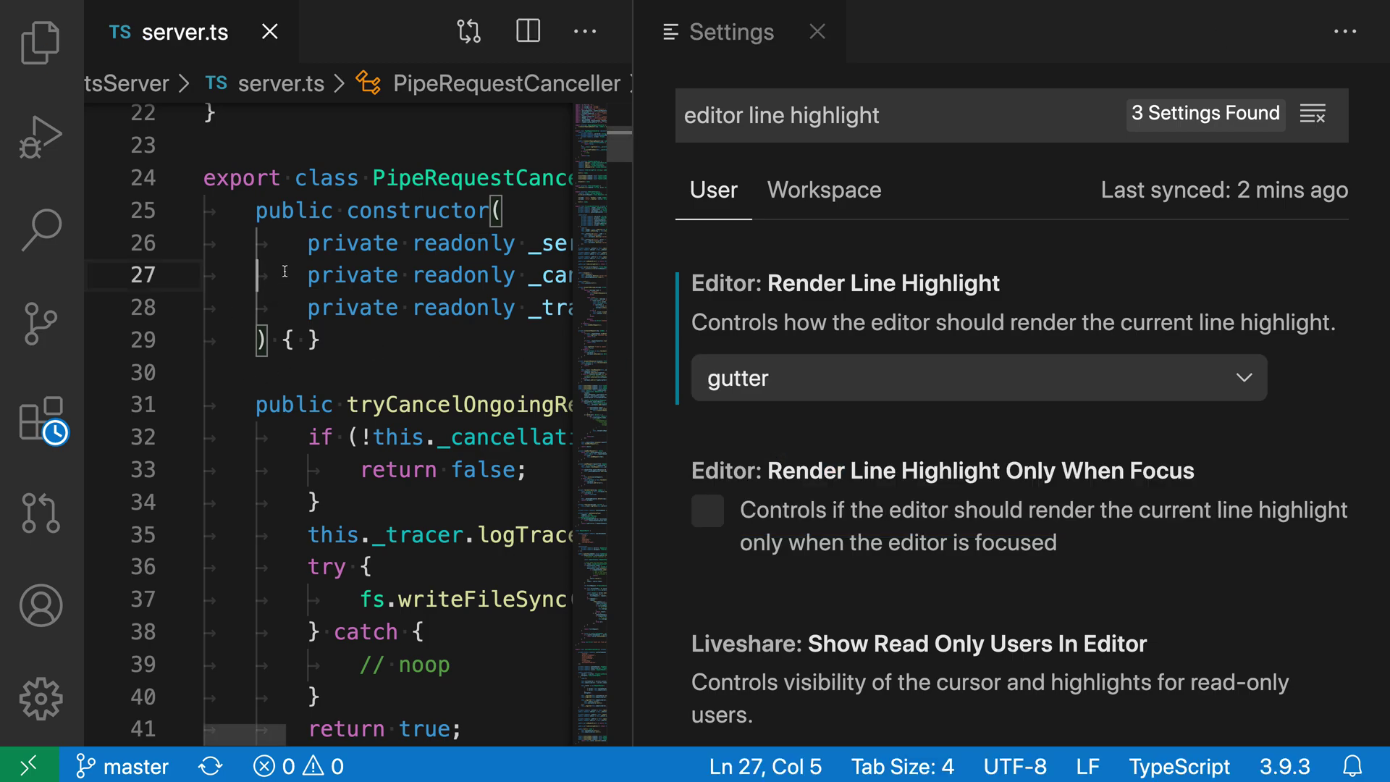
key("Down")
key("Down")
key("Up")
key("Up")
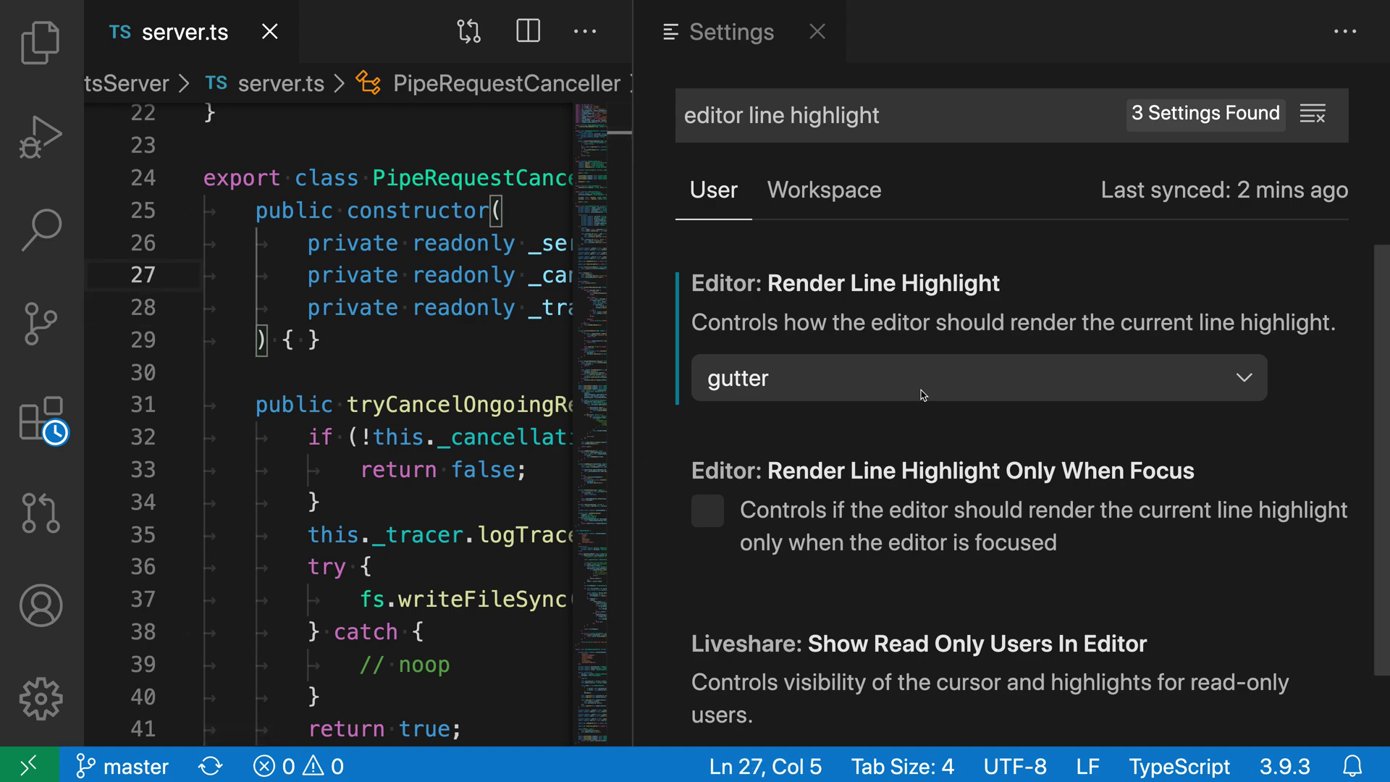
left_click(923, 380)
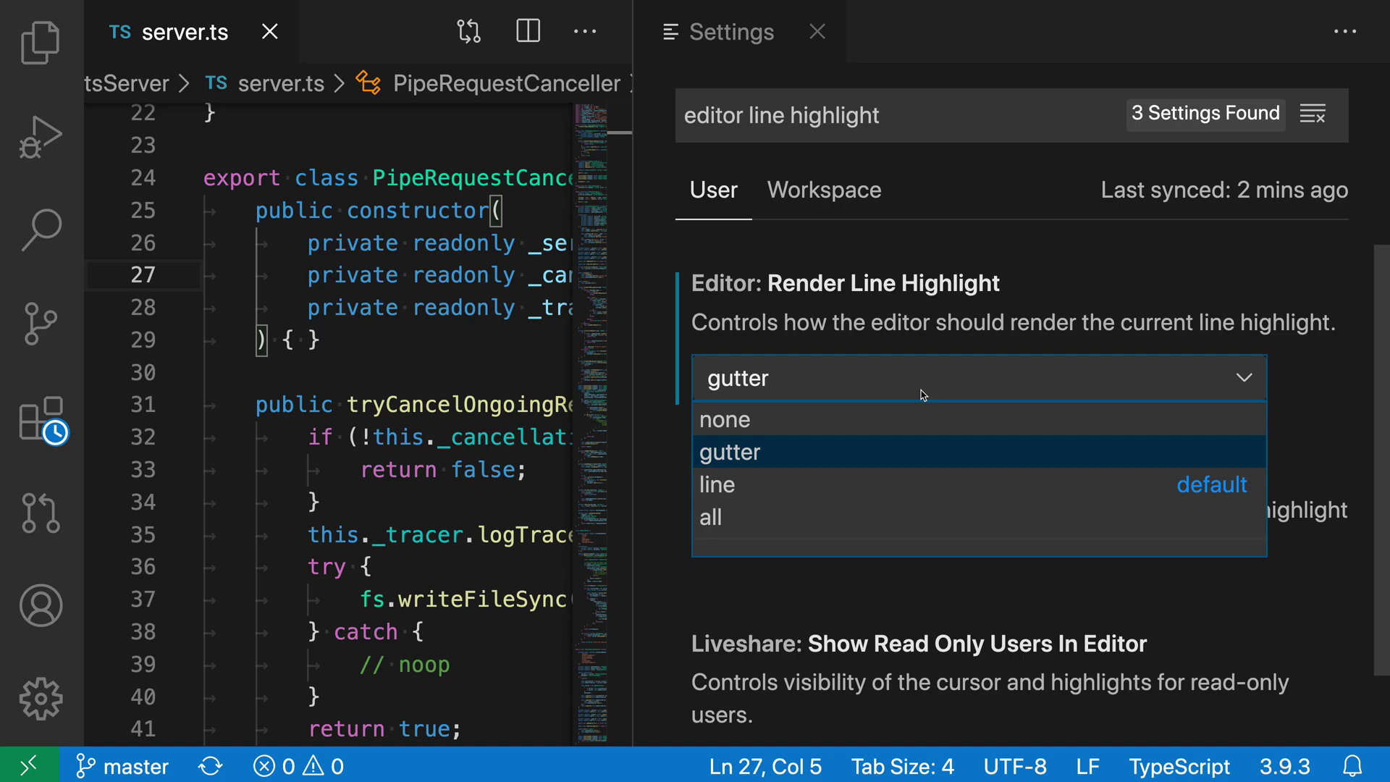
- Set Render Line Highlight to line, then change it to all
left_click(882, 485)
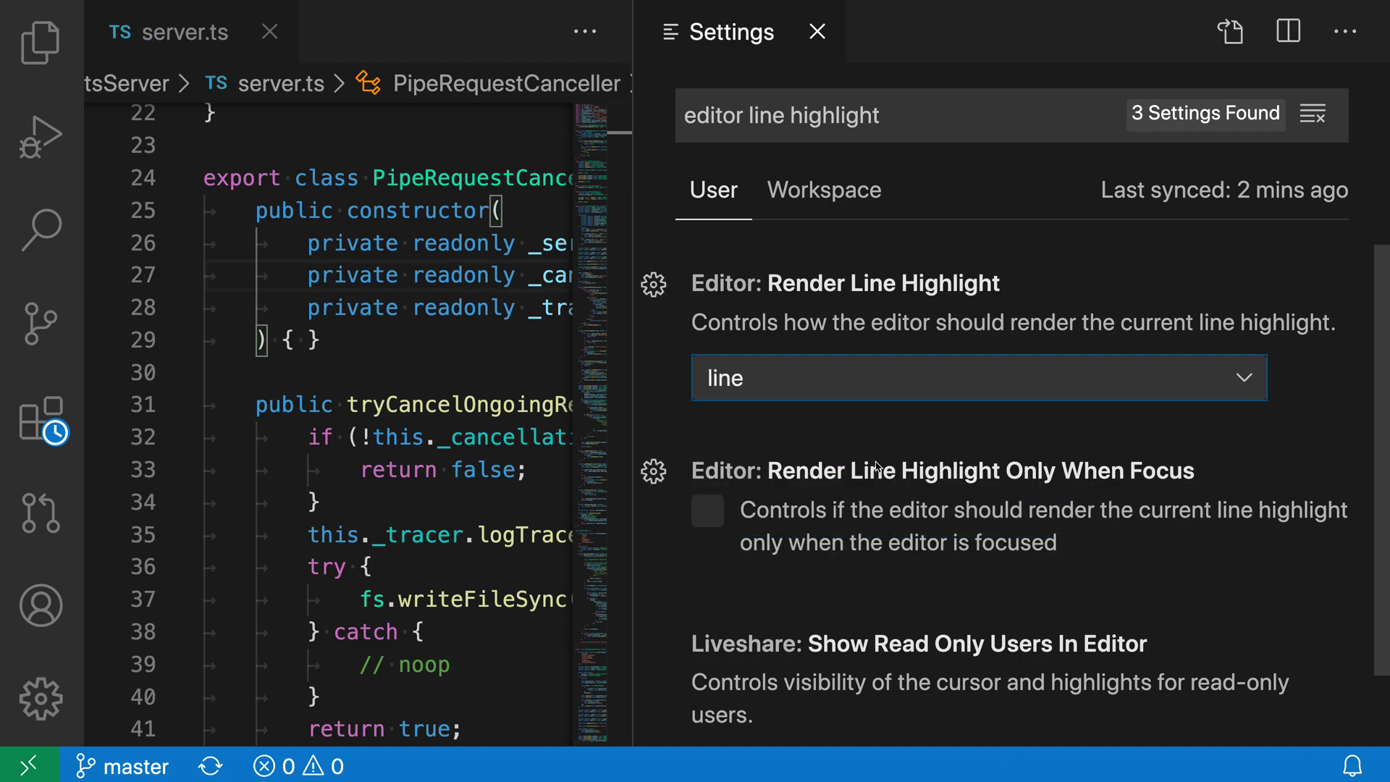
left_click(789, 378)
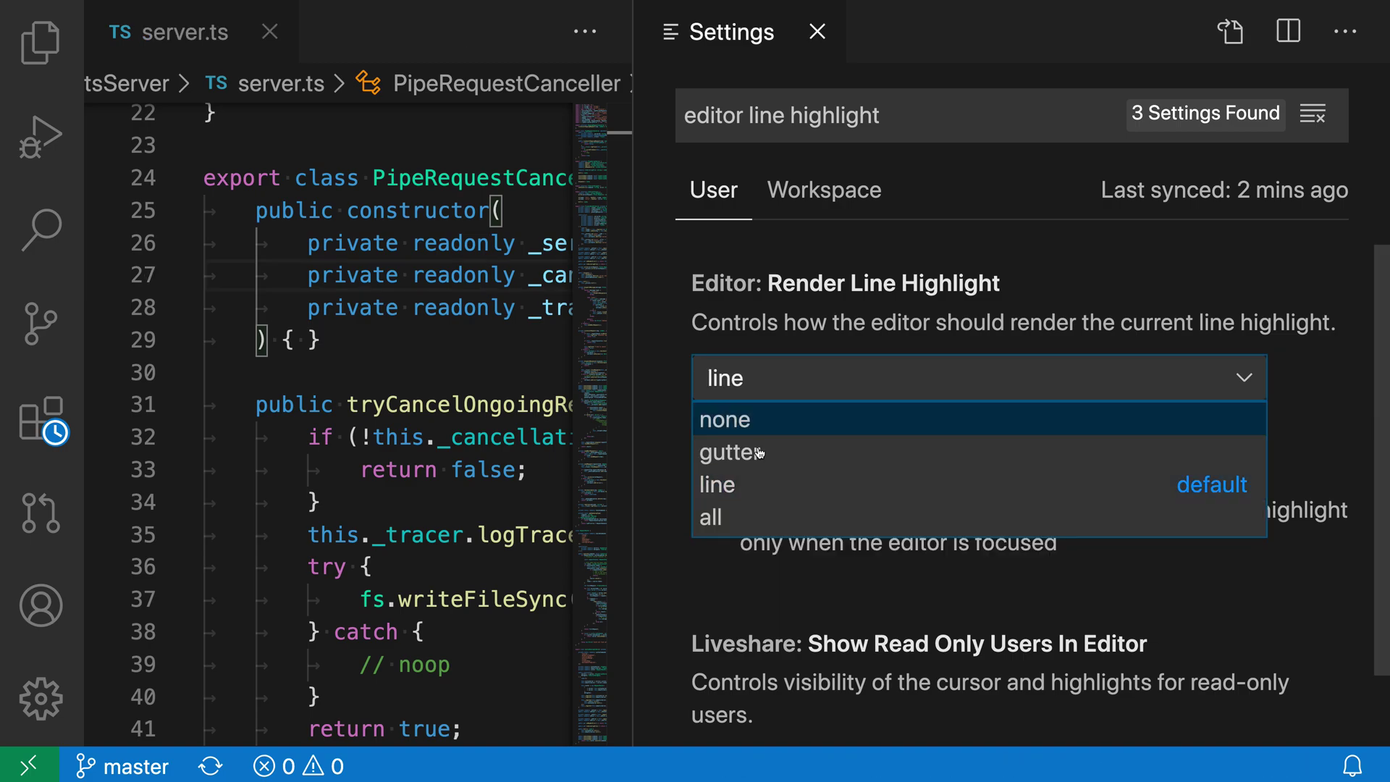
left_click(744, 517)
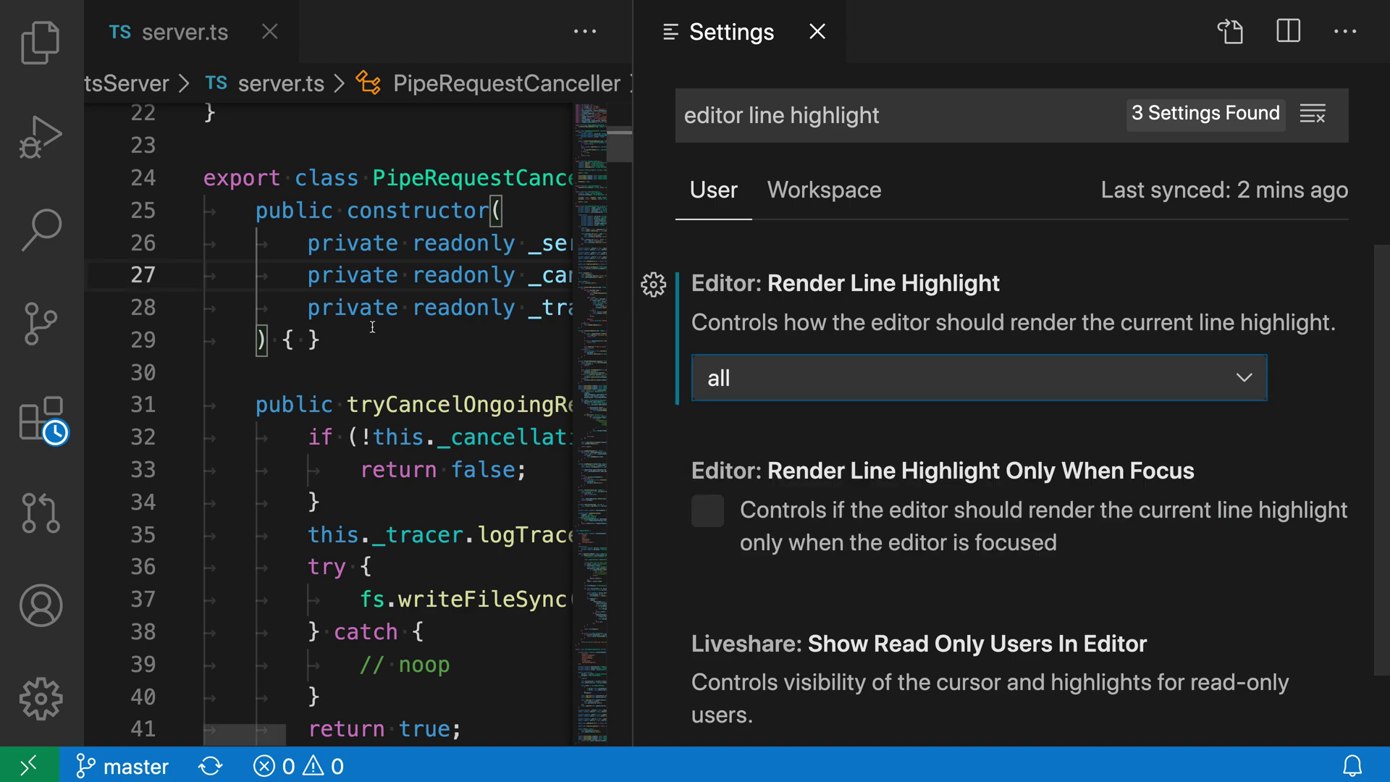